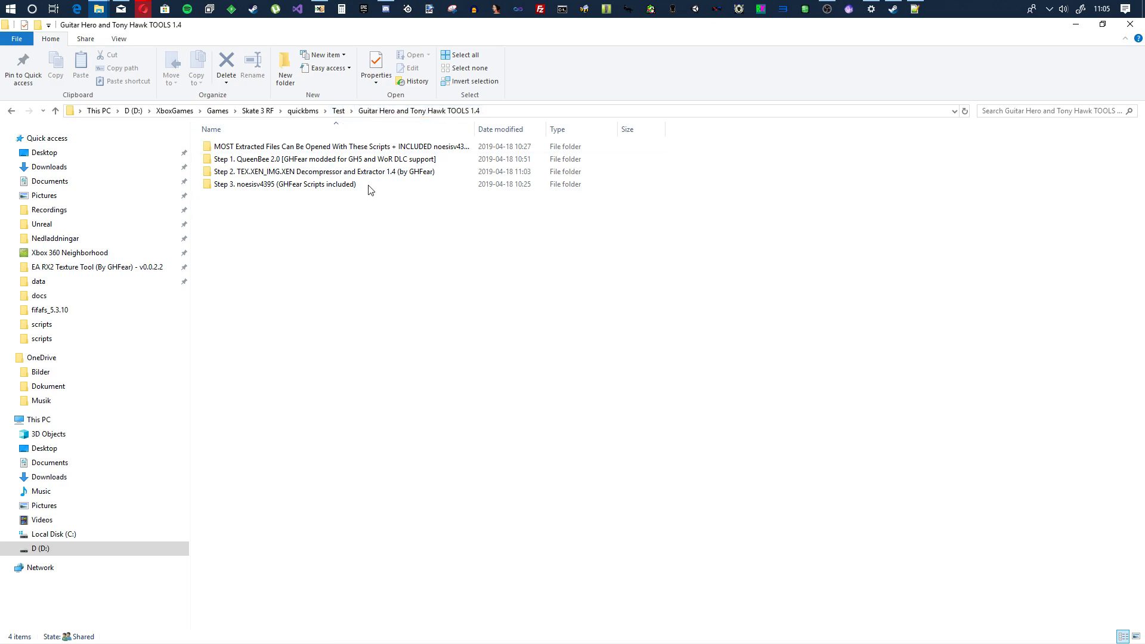
# Step: Look into the MOST Extracted folder, then open the Step 1. QueenBee 2.0 folder in TOOLS 1.4
pyautogui.doubleClick(300, 147)
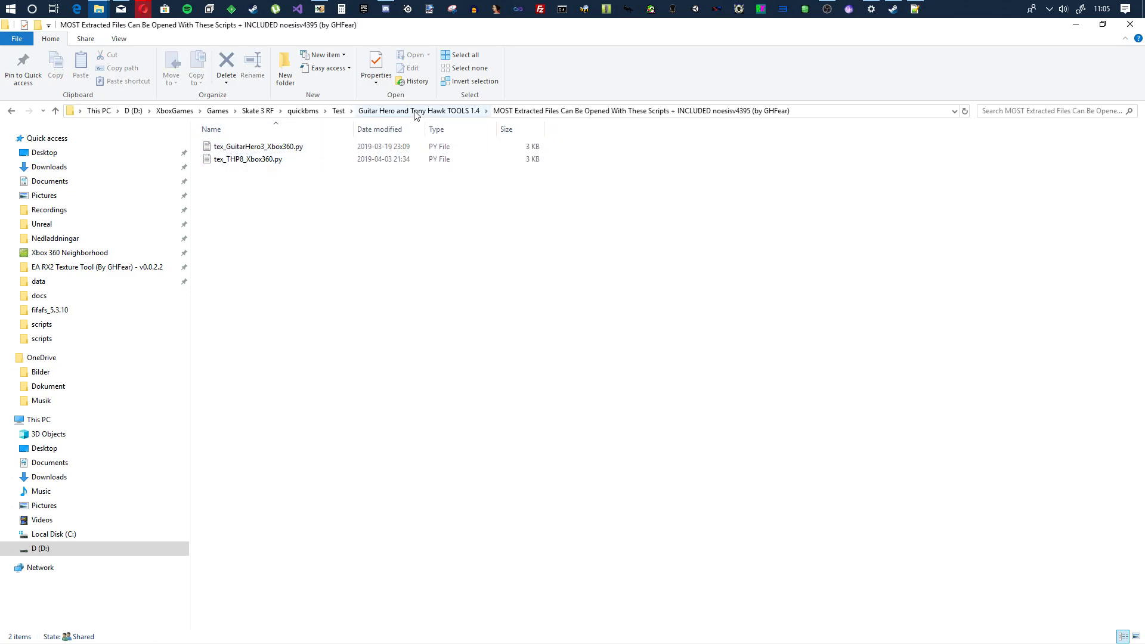
pyautogui.click(418, 111)
pyautogui.click(281, 160)
pyautogui.doubleClick(239, 161)
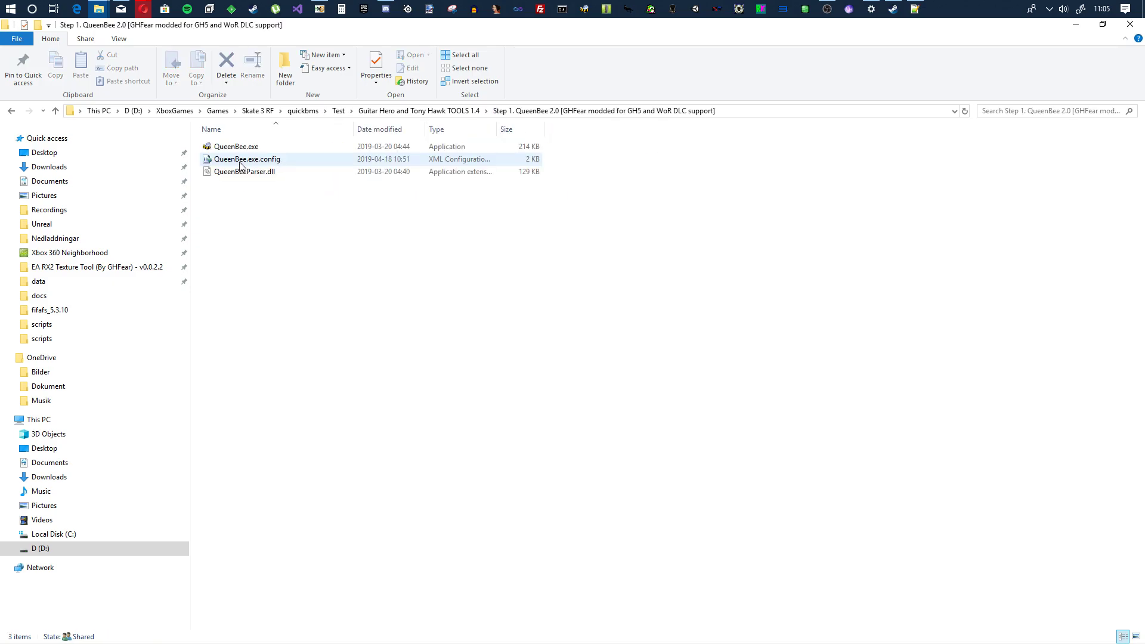
pyautogui.click(453, 112)
# Step: Clear the file selection in the Step 1 folder
pyautogui.click(316, 243)
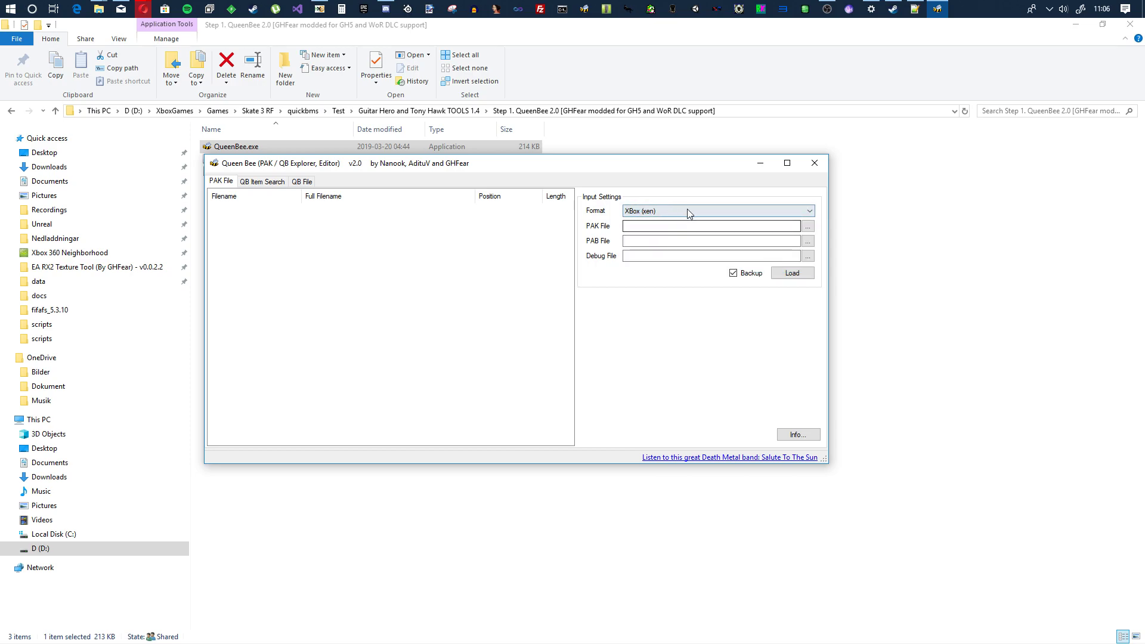
# Step: Browse the PAK file dialog from drive D to Guitar Hero 5\data\compressed\ZONES
pyautogui.click(808, 227)
pyautogui.click(321, 203)
pyautogui.click(343, 201)
pyautogui.doubleClick(356, 421)
pyautogui.doubleClick(358, 257)
pyautogui.scroll(-1, 393, 381)
pyautogui.scroll(1, 388, 372)
pyautogui.doubleClick(375, 381)
pyautogui.click(426, 201)
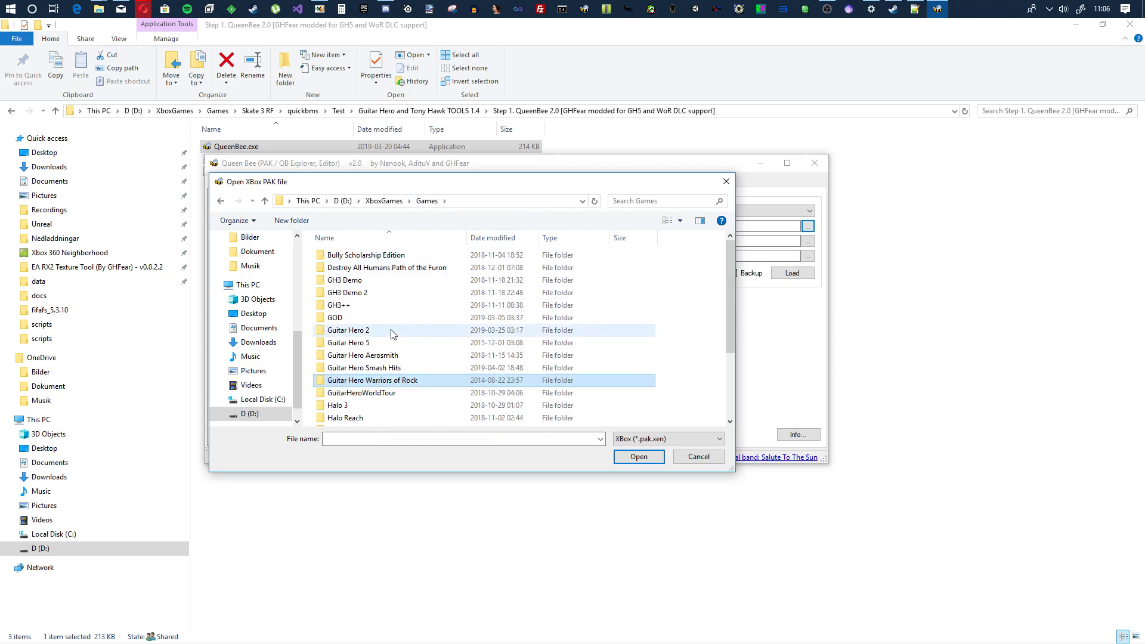
pyautogui.doubleClick(361, 344)
pyautogui.doubleClick(341, 256)
pyautogui.doubleClick(354, 267)
pyautogui.doubleClick(340, 330)
# Step: Open z_in_game.pak.xen and load it so its 124 files are listed
pyautogui.scroll(-3, 376, 310)
pyautogui.scroll(1, 380, 337)
pyautogui.scroll(2, 364, 325)
pyautogui.click(365, 369)
pyautogui.scroll(-3, 358, 371)
pyautogui.doubleClick(360, 284)
pyautogui.click(792, 273)
pyautogui.moveTo(569, 221); pyautogui.dragTo(570, 194)
pyautogui.click(694, 212)
pyautogui.click(808, 226)
pyautogui.click(638, 456)
pyautogui.click(808, 226)
pyautogui.click(729, 170)
pyautogui.moveTo(371, 163); pyautogui.dragTo(441, 147)
pyautogui.doubleClick(699, 148)
pyautogui.click(395, 55)
pyautogui.click(356, 56)
pyautogui.scroll(-15, 360, 108)
pyautogui.scroll(-4, 349, 307)
pyautogui.scroll(-4, 370, 388)
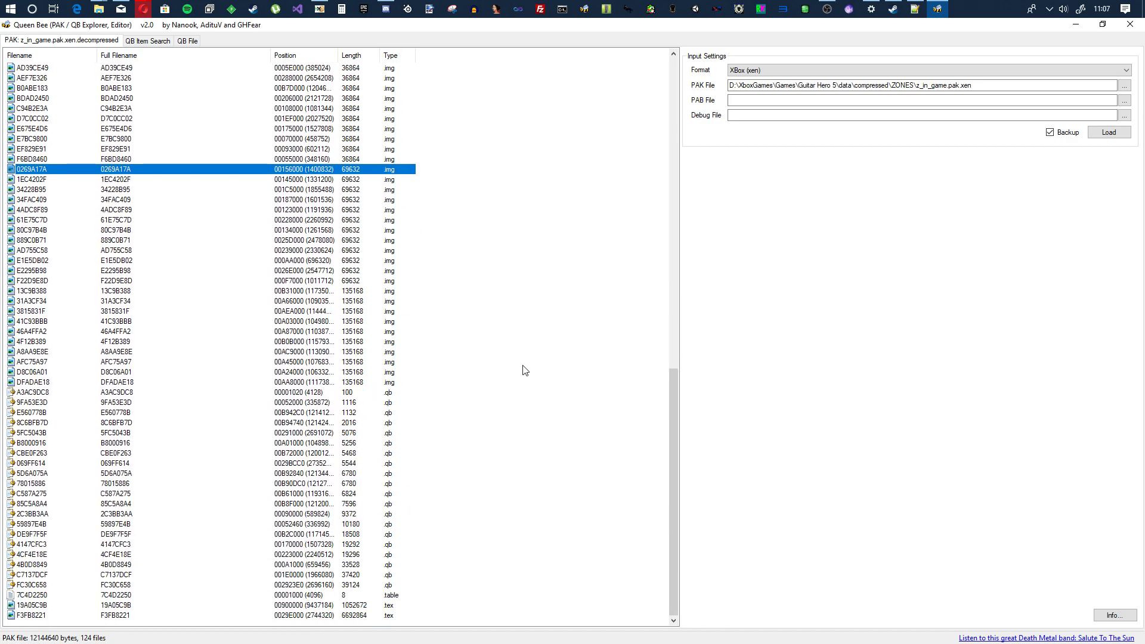
pyautogui.scroll(16, 423, 431)
pyautogui.scroll(-16, 428, 425)
# Step: Start extracting F3FB8221 and browse the save dialog to the Games folder on drive D
pyautogui.click(112, 616)
pyautogui.rightClick(112, 614)
pyautogui.click(162, 536)
pyautogui.click(110, 60)
pyautogui.click(137, 60)
pyautogui.scroll(-5, 157, 237)
pyautogui.doubleClick(154, 255)
pyautogui.click(142, 115)
pyautogui.doubleClick(142, 115)
pyautogui.scroll(-2, 167, 250)
# Step: Save F3FB8221 into the TOOLS 1.4 Step 2 decompressor folder
pyautogui.doubleClick(138, 254)
pyautogui.doubleClick(161, 164)
pyautogui.click(129, 189)
pyautogui.doubleClick(135, 189)
pyautogui.doubleClick(219, 128)
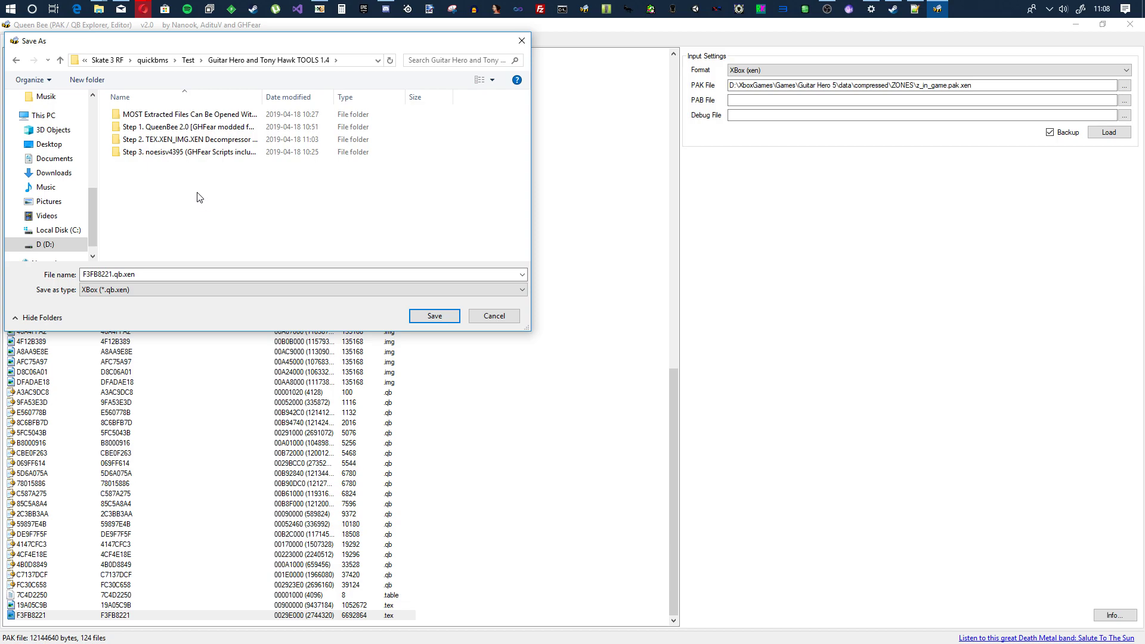
pyautogui.doubleClick(179, 140)
pyautogui.click(435, 316)
# Step: Extract DFADAE18 into the same Step 2 folder and return to File Explorer
pyautogui.scroll(5, 220, 268)
pyautogui.click(104, 435)
pyautogui.click(125, 533)
pyautogui.rightClick(121, 541)
pyautogui.click(154, 537)
pyautogui.click(444, 319)
pyautogui.click(1075, 25)
pyautogui.click(418, 113)
# Step: Select both extracted files in the Step 2 folder and run EXTRACT.bat
pyautogui.doubleClick(253, 172)
pyautogui.click(242, 197)
pyautogui.keyDown('ctrl'); pyautogui.click(250, 159); pyautogui.keyUp('ctrl')
pyautogui.click(315, 276)
pyautogui.click(279, 197)
pyautogui.click(276, 160)
pyautogui.keyDown('ctrl'); pyautogui.click(255, 199); pyautogui.keyUp('ctrl')
pyautogui.click(235, 187)
pyautogui.doubleClick(236, 186)
# Step: Check the DFADAE18.qb.xen and F3FB8221.qb.xen output folders inside FILES
pyautogui.moveTo(235, 151)
pyautogui.click(232, 149)
pyautogui.doubleClick(227, 148)
pyautogui.doubleClick(244, 150)
pyautogui.click(735, 110)
pyautogui.doubleClick(254, 159)
pyautogui.click(735, 111)
# Step: Launch Noesis.exe from the Step 3 noesisv4395 folder and close its Debug Log
pyautogui.click(465, 112)
pyautogui.click(249, 187)
pyautogui.doubleClick(282, 186)
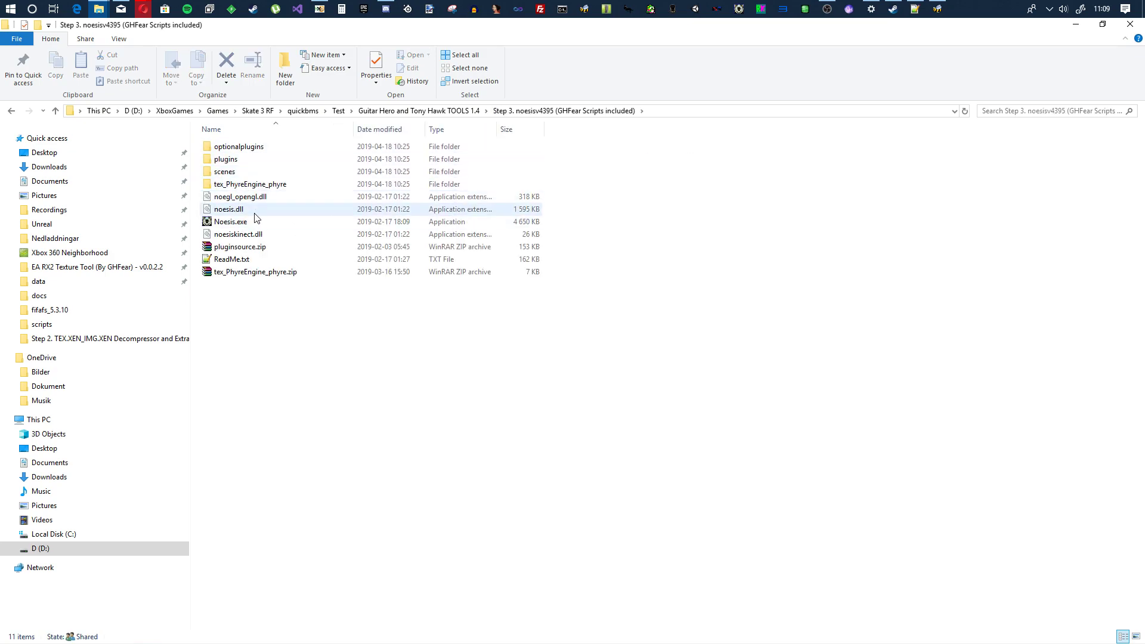
pyautogui.click(459, 111)
pyautogui.doubleClick(295, 147)
pyautogui.click(424, 111)
pyautogui.doubleClick(239, 184)
pyautogui.click(234, 223)
pyautogui.doubleClick(236, 224)
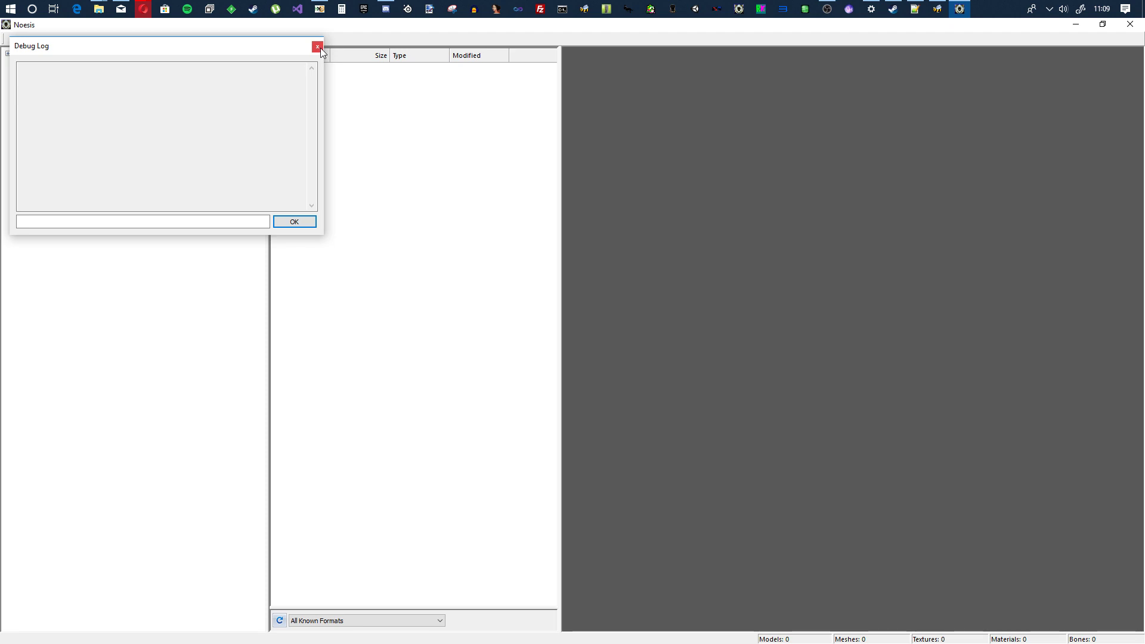
pyautogui.click(317, 46)
# Step: Expand TOOLS 1.4 > Step 2 > FILES > DFADAE18.qb.xen and preview 00000000.gh3x
pyautogui.doubleClick(164, 141)
pyautogui.doubleClick(172, 172)
pyautogui.doubleClick(153, 183)
pyautogui.click(181, 193)
pyautogui.click(312, 71)
# Step: Preview the F3FB8221 textures 000a0000 through 000f5000.thp8, dismissing the Python error
pyautogui.click(173, 204)
pyautogui.click(318, 69)
pyautogui.click(310, 80)
pyautogui.click(310, 92)
pyautogui.click(310, 104)
pyautogui.click(308, 114)
pyautogui.click(307, 125)
pyautogui.click(306, 137)
pyautogui.click(685, 273)
pyautogui.click(662, 360)
# Step: Preview textures 000fb000 through 002cb000.thp8, then return to the 000aa000.thp8 lightning texture
pyautogui.click(313, 149)
pyautogui.click(301, 159)
pyautogui.click(302, 171)
pyautogui.click(301, 182)
pyautogui.click(301, 194)
pyautogui.click(301, 205)
pyautogui.click(299, 216)
pyautogui.click(301, 227)
pyautogui.click(300, 239)
pyautogui.click(301, 249)
pyautogui.click(314, 91)
# Step: Export 000aa000.thp8 with the .tga - TGA Image output type
pyautogui.rightClick(309, 93)
pyautogui.click(336, 111)
pyautogui.click(492, 274)
pyautogui.click(497, 278)
pyautogui.click(637, 458)
pyautogui.click(577, 352)
pyautogui.click(684, 457)
# Step: Navigate File Explorer to Step 2 > FILES to locate the exported texture
pyautogui.click(1075, 24)
pyautogui.click(448, 111)
pyautogui.doubleClick(250, 173)
pyautogui.doubleClick(233, 148)
pyautogui.doubleClick(242, 147)
pyautogui.click(735, 111)
# Step: Open the F3FB8221.qb.xen folder to find 000aa000out.tga
pyautogui.doubleClick(250, 160)
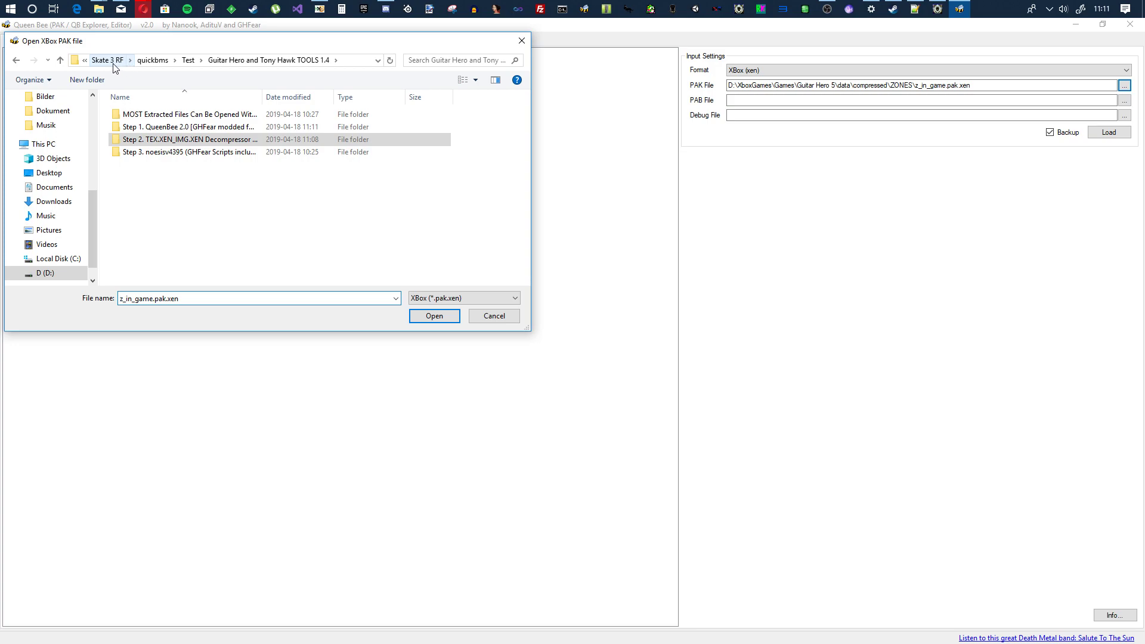
# Step: Paste the copied z_in_game.pak.xen path into the PAK chooser's location field
pyautogui.click(113, 61)
pyautogui.press('Escape')
pyautogui.moveTo(987, 85); pyautogui.dragTo(728, 95)
pyautogui.hotkey('ctrl', 'c')
pyautogui.click(1124, 85)
pyautogui.click(331, 62)
pyautogui.hotkey('ctrl', 'v')
pyautogui.click(391, 61)
pyautogui.click(356, 70)
# Step: Trim the path to ZONES, load global.pak.xen answering Yes, and sort files by Type
pyautogui.click(346, 62)
pyautogui.moveTo(349, 62); pyautogui.dragTo(287, 68)
pyautogui.press('BackSpace')
pyautogui.click(388, 62)
pyautogui.click(149, 127)
pyautogui.doubleClick(156, 128)
pyautogui.click(618, 409)
pyautogui.scroll(-3, 447, 205)
pyautogui.click(351, 56)
pyautogui.click(394, 57)
# Step: Extract AFAB04EF from global.pak.xen into the Step 2 decompressor folder
pyautogui.click(268, 303)
pyautogui.rightClick(210, 307)
pyautogui.click(253, 323)
pyautogui.doubleClick(142, 115)
pyautogui.click(291, 61)
pyautogui.click(157, 157)
pyautogui.click(413, 318)
# Step: Extract 406D171F into the same Step 2 folder and minimize Queen Bee
pyautogui.scroll(-20, 232, 306)
pyautogui.rightClick(124, 615)
pyautogui.click(143, 535)
pyautogui.click(434, 315)
pyautogui.click(1077, 27)
# Step: Run EXTRACT.bat in Step 2, then check the 406D171F.qb.xen and AFAB04EF.qb.xen output folders
pyautogui.click(418, 111)
pyautogui.doubleClick(257, 172)
pyautogui.doubleClick(237, 223)
pyautogui.doubleClick(237, 148)
pyautogui.doubleClick(239, 148)
pyautogui.click(739, 113)
pyautogui.doubleClick(246, 158)
# Step: Minimize Queen Bee, close the old Noesis session, and open the Step 3 noesis folder
pyautogui.click(960, 10)
pyautogui.click(1075, 24)
pyautogui.click(937, 9)
pyautogui.click(1130, 24)
pyautogui.click(584, 112)
pyautogui.click(471, 111)
pyautogui.doubleClick(278, 185)
# Step: Relaunch Noesis and browse its tree to the TOOLS 1.4 folder's Step folders
pyautogui.doubleClick(236, 222)
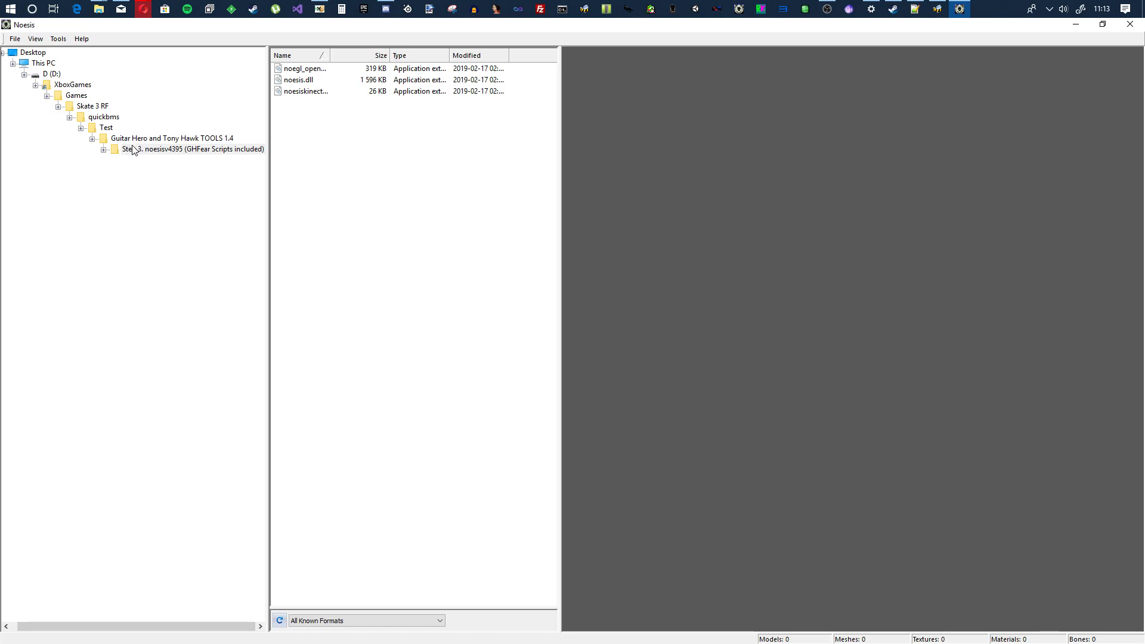
pyautogui.click(133, 142)
pyautogui.click(103, 150)
pyautogui.click(94, 141)
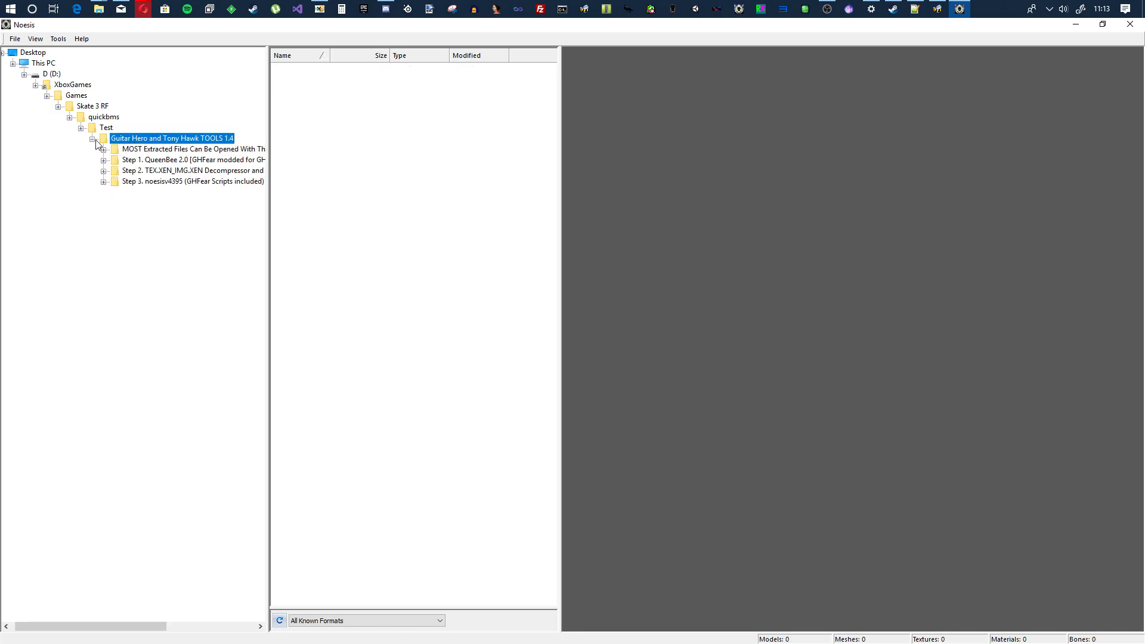